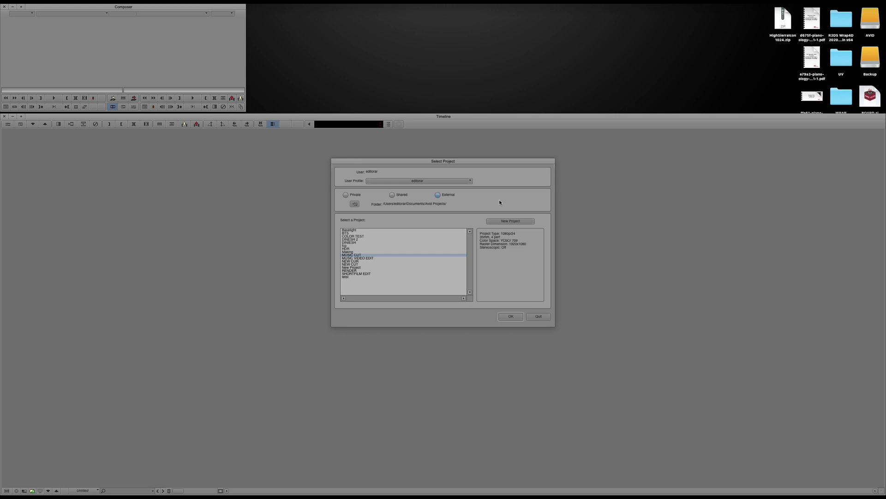
# Open the MUSIC CUT project and load Untitled Sequence.01 from the MUSIC CUT Bin into the timeline.
pyautogui.click(511, 318)
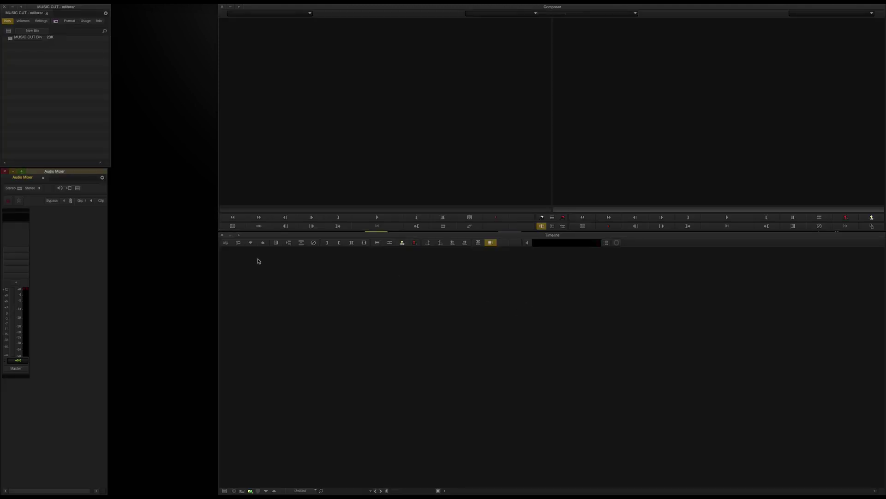
pyautogui.doubleClick(11, 39)
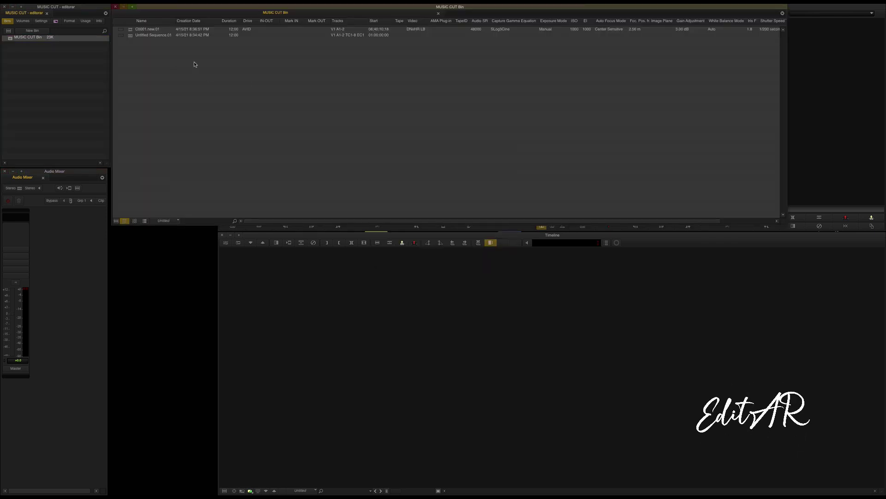
pyautogui.doubleClick(131, 36)
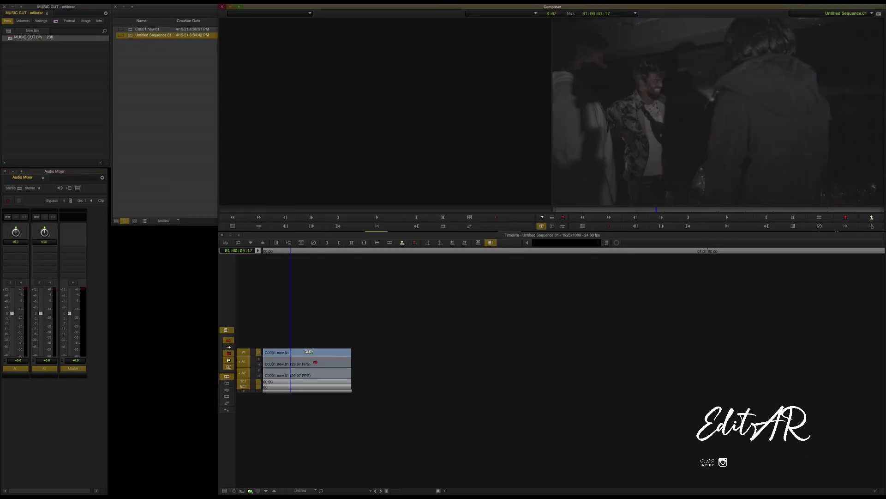
# Add clip C0001.new.01 from the bin twice more, one after another, at the end of the sequence.
pyautogui.click(332, 349)
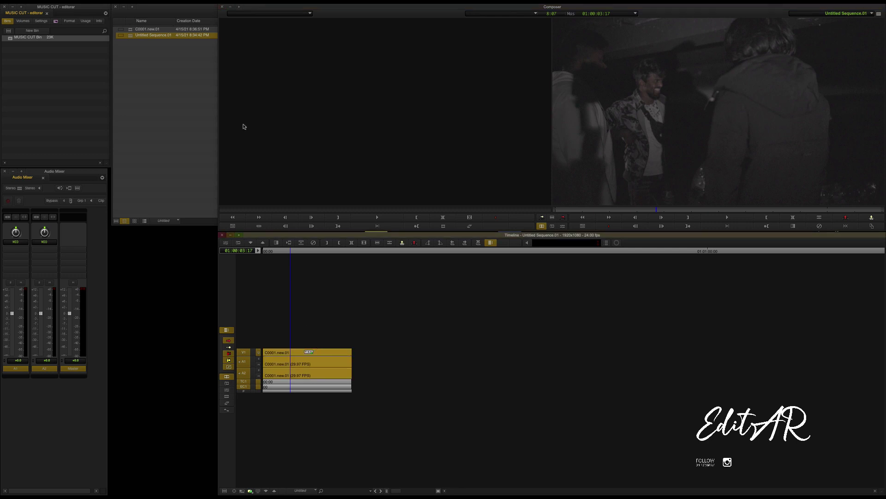
pyautogui.click(175, 54)
pyautogui.moveTo(147, 29); pyautogui.dragTo(454, 363)
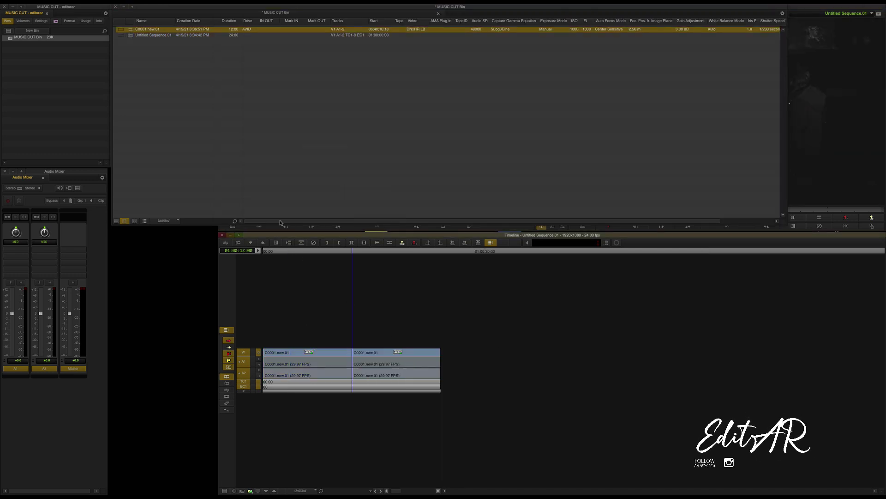
pyautogui.click(132, 31)
pyautogui.moveTo(540, 387); pyautogui.dragTo(528, 388)
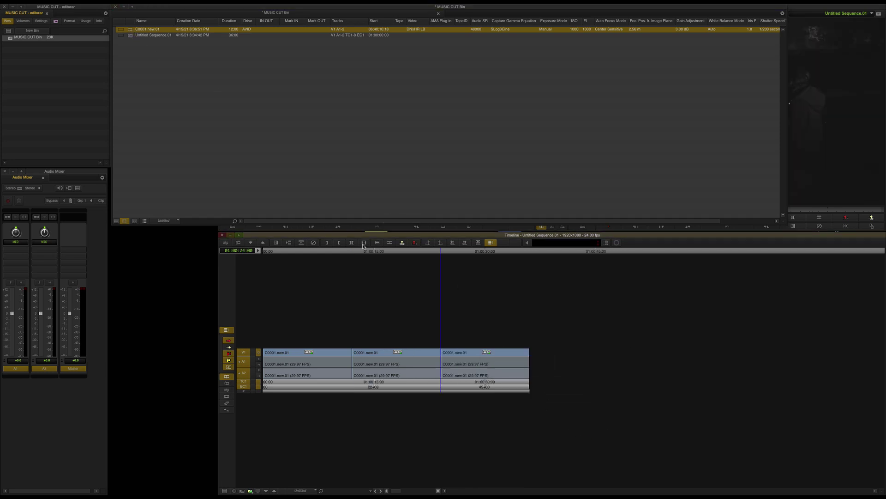
# Place the playhead at 01:00:17:00 in the second clip and put the bin window away.
pyautogui.moveTo(400, 261); pyautogui.dragTo(390, 267)
pyautogui.click(161, 86)
pyautogui.click(161, 87)
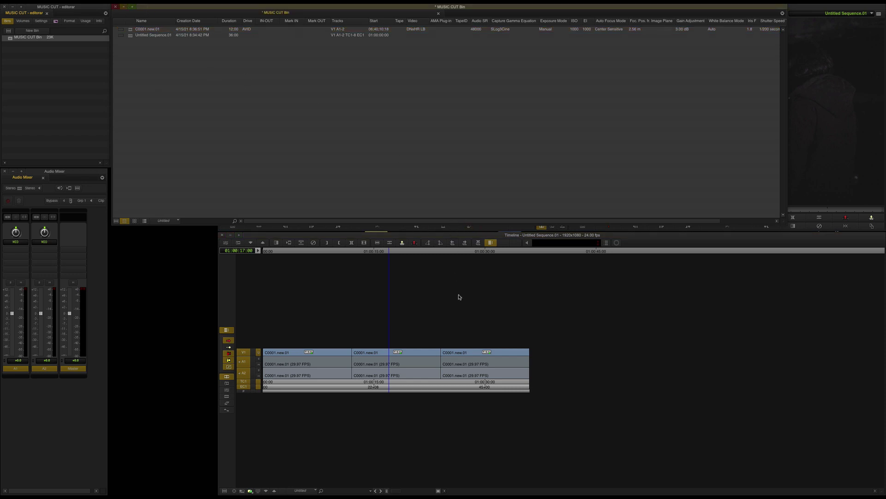
pyautogui.click(123, 7)
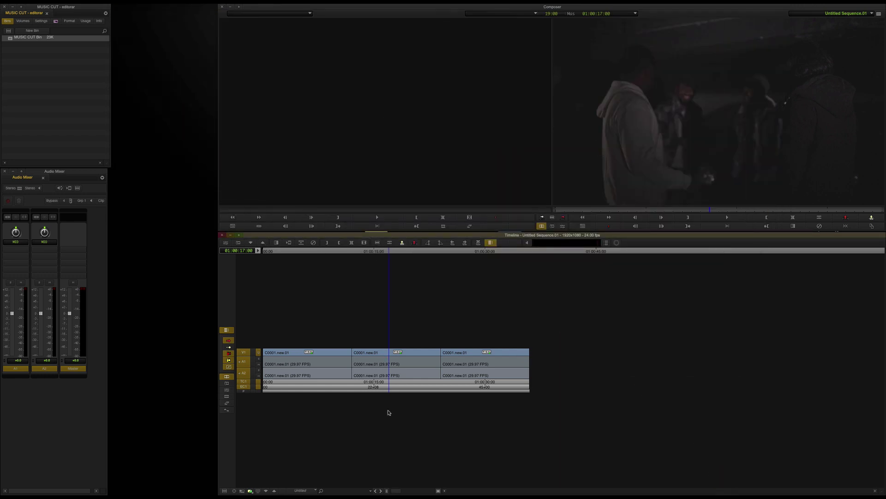
# Switch to Finder, show the contents of the AVID drive and move the window clear of the sequence picture.
pyautogui.moveTo(183, 490)
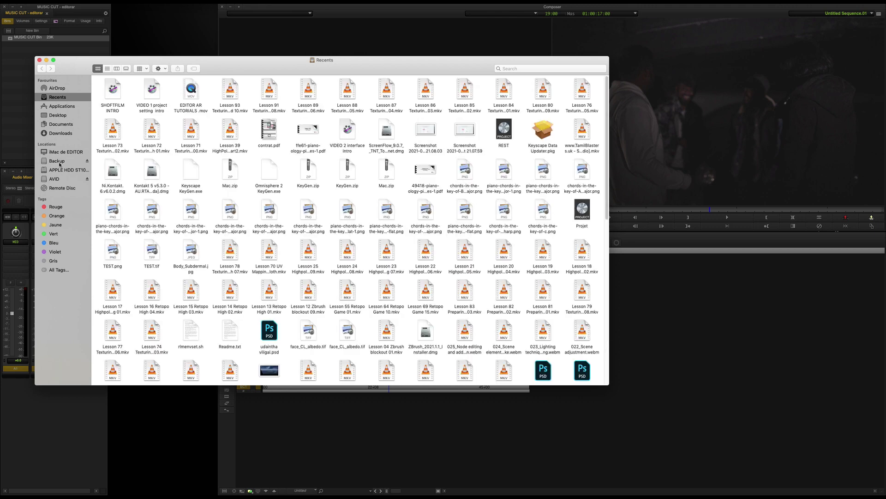
pyautogui.click(59, 164)
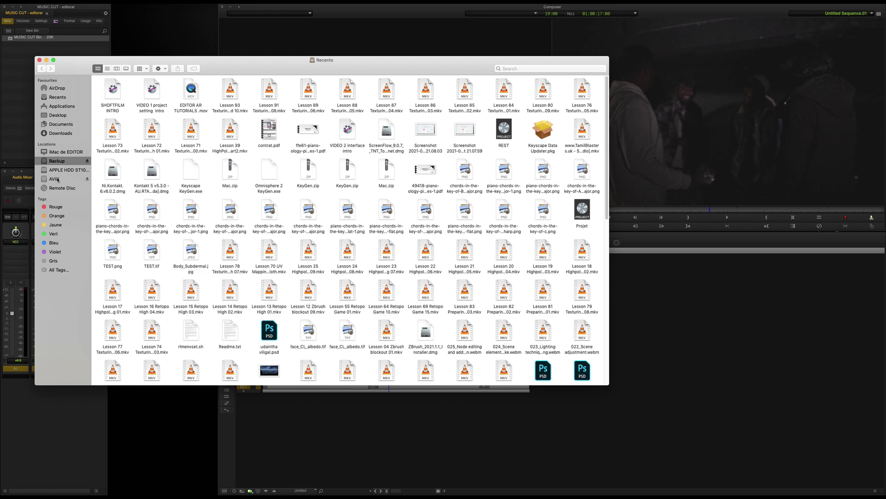
pyautogui.click(55, 179)
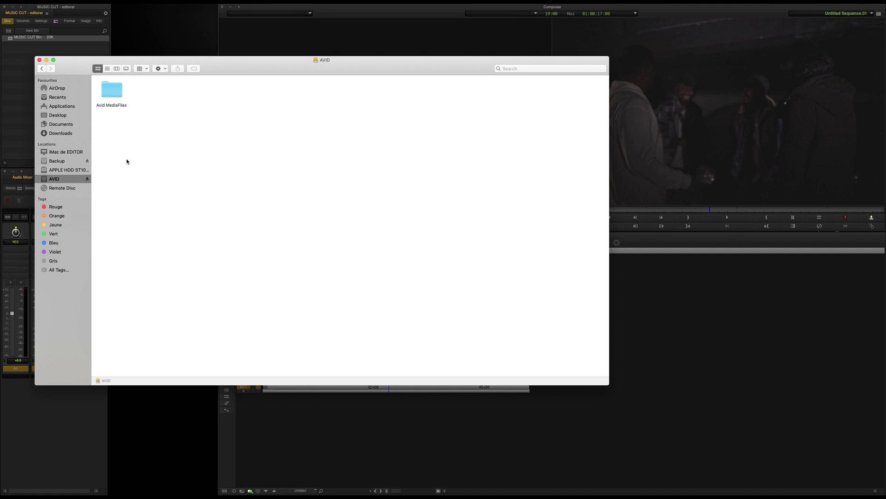
pyautogui.moveTo(255, 72); pyautogui.dragTo(433, 185)
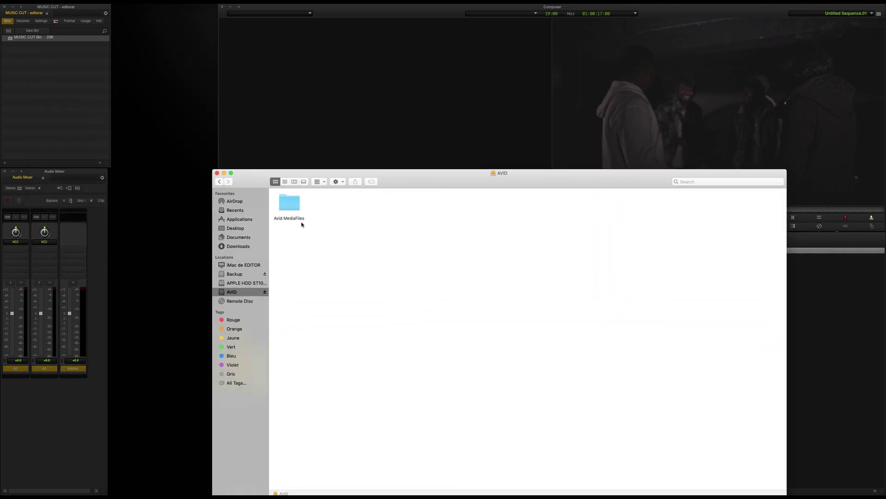
pyautogui.moveTo(422, 183); pyautogui.dragTo(450, 171)
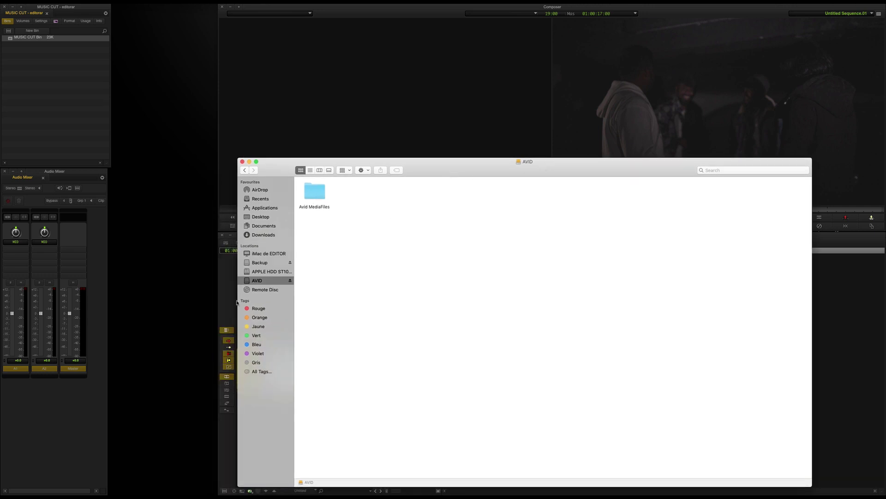
# Look through the media files in Avid MediaFiles > MXF > 1 on the AVID drive, and return to the drive's root.
pyautogui.doubleClick(320, 194)
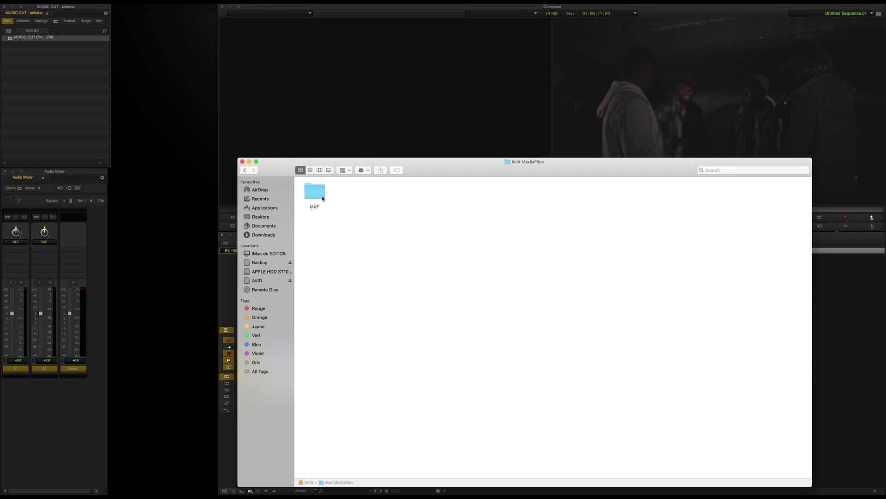
pyautogui.click(322, 199)
pyautogui.doubleClick(317, 191)
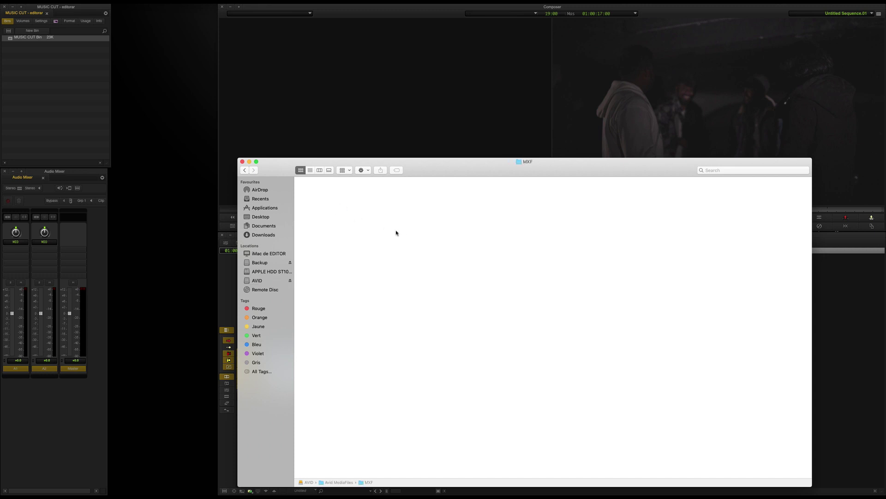
pyautogui.click(317, 191)
pyautogui.press('super+Down')
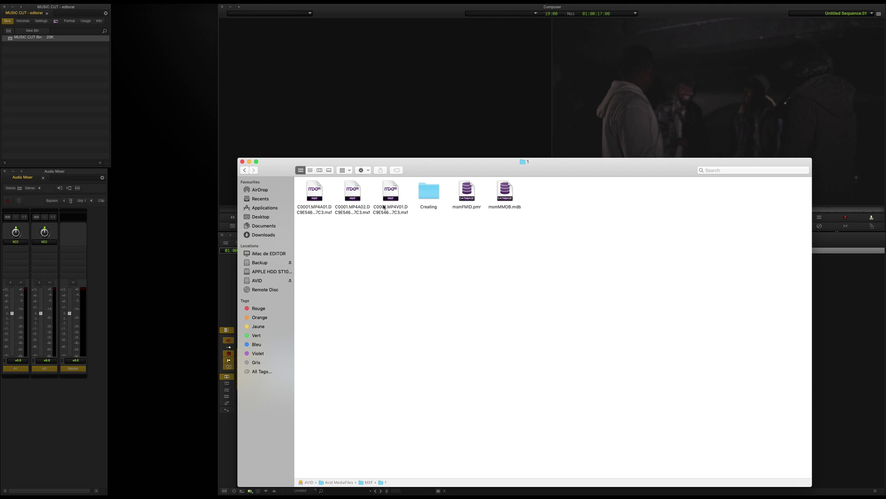
pyautogui.click(246, 172)
pyautogui.click(245, 172)
pyautogui.click(245, 172)
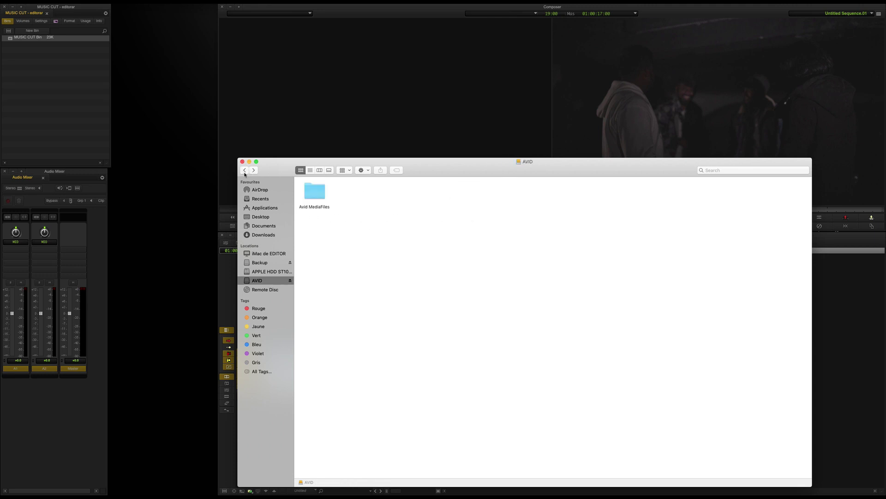
# Rename the Avid MediaFiles folder by adding an "x" in front of its name, and move the Finder window aside.
pyautogui.click(314, 198)
pyautogui.rightClick(330, 210)
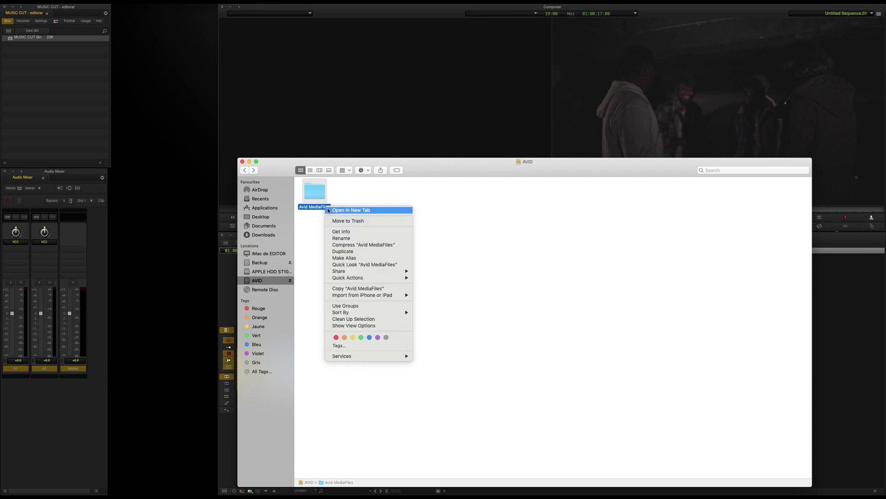
pyautogui.click(339, 236)
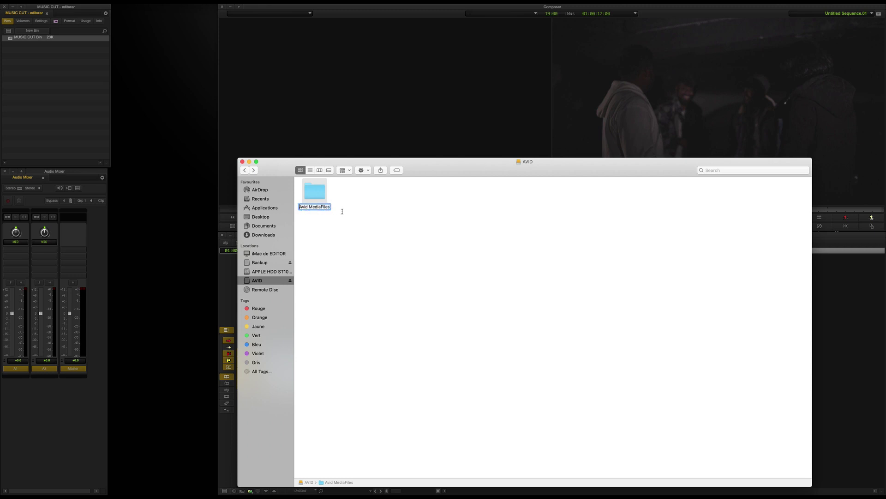
pyautogui.press('Left')
pyautogui.write('x')
pyautogui.click(408, 210)
pyautogui.moveTo(459, 166); pyautogui.dragTo(646, 408)
# Return to Media Composer and place the playhead at 01:00:06:06 in the sequence's first clip.
pyautogui.click(444, 313)
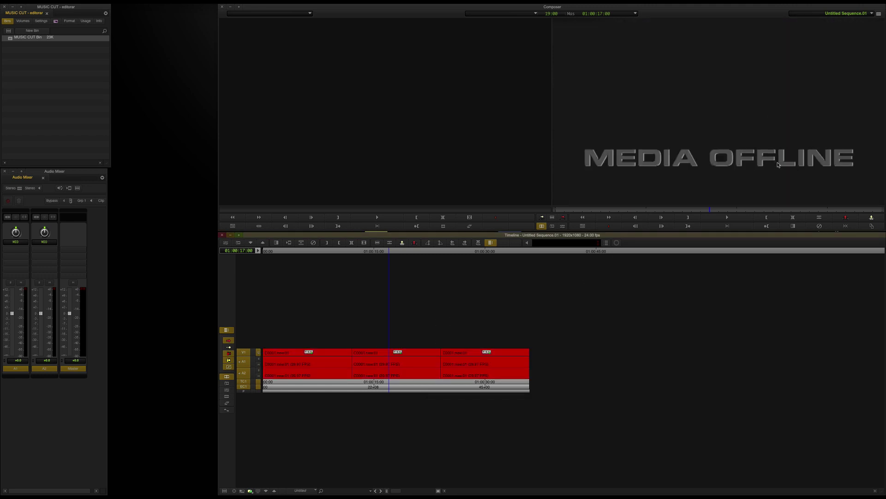
pyautogui.press('6')
pyautogui.click(291, 277)
pyautogui.click(310, 289)
# In the Relink options for C0001.new.01, turn off current-project-only and case matching, ignore extensions, and allow any video format.
pyautogui.doubleClick(12, 38)
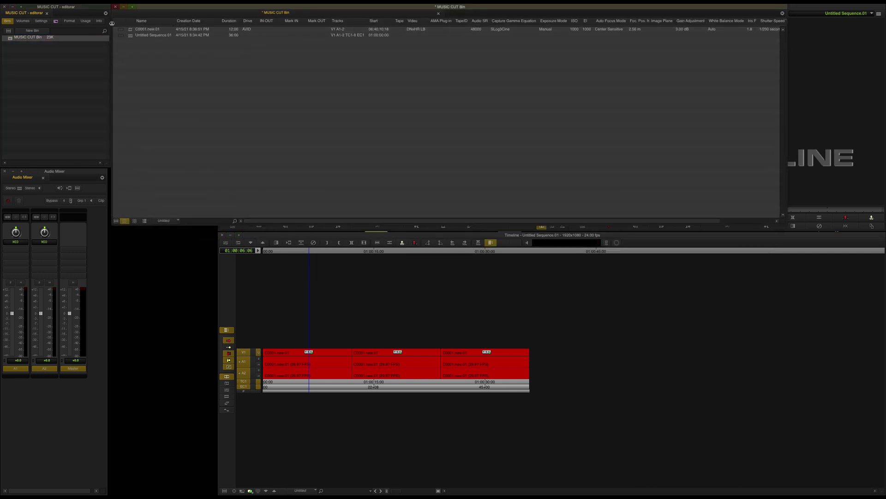
pyautogui.click(130, 30)
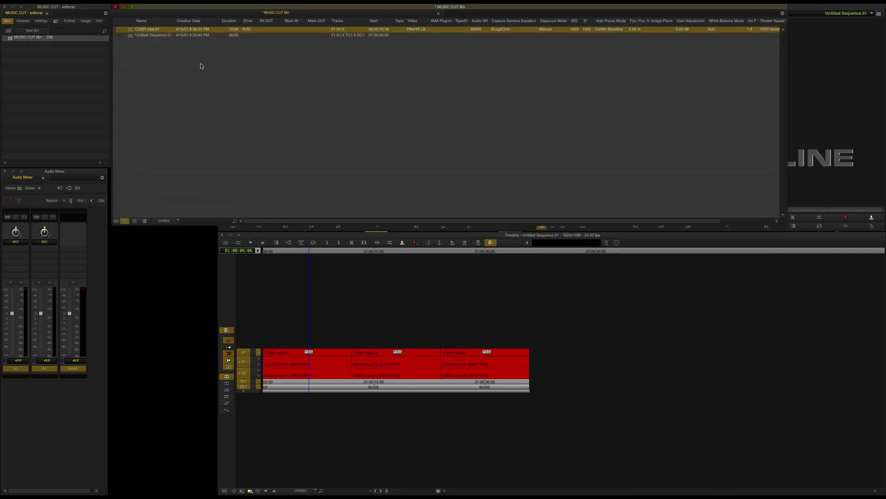
pyautogui.rightClick(130, 33)
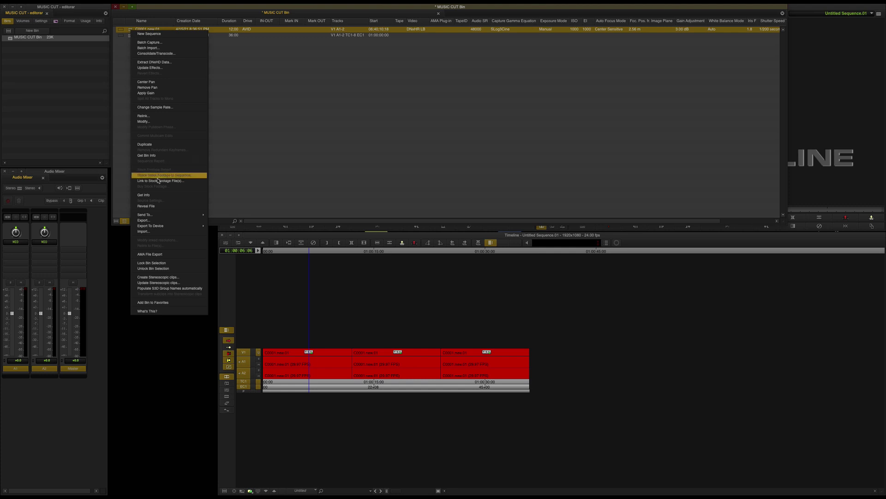
pyautogui.click(162, 117)
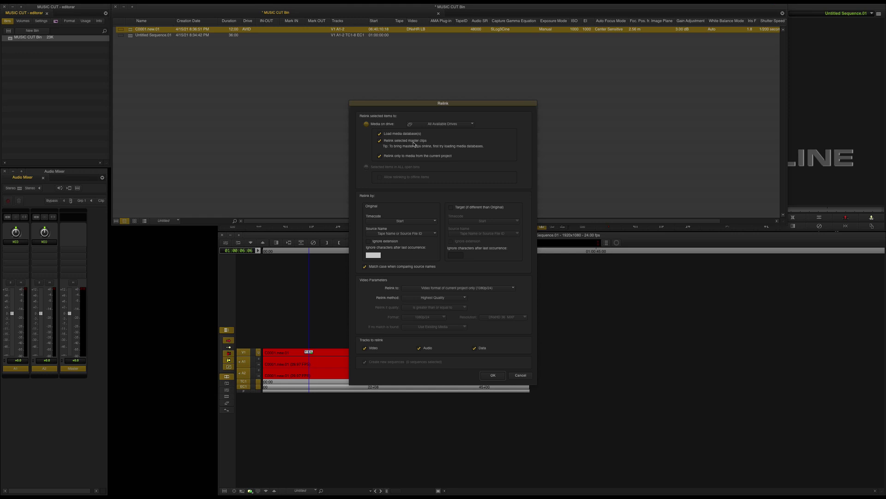
pyautogui.click(379, 156)
pyautogui.click(369, 241)
pyautogui.click(365, 267)
pyautogui.click(474, 289)
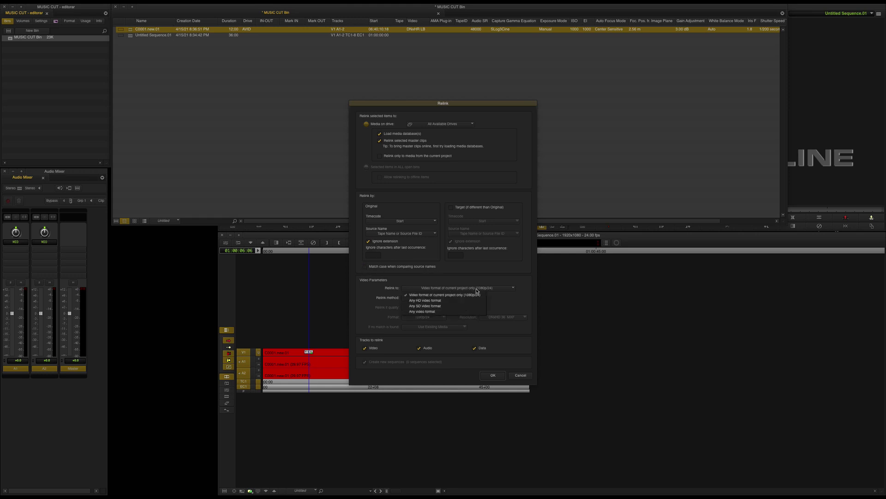
pyautogui.click(431, 312)
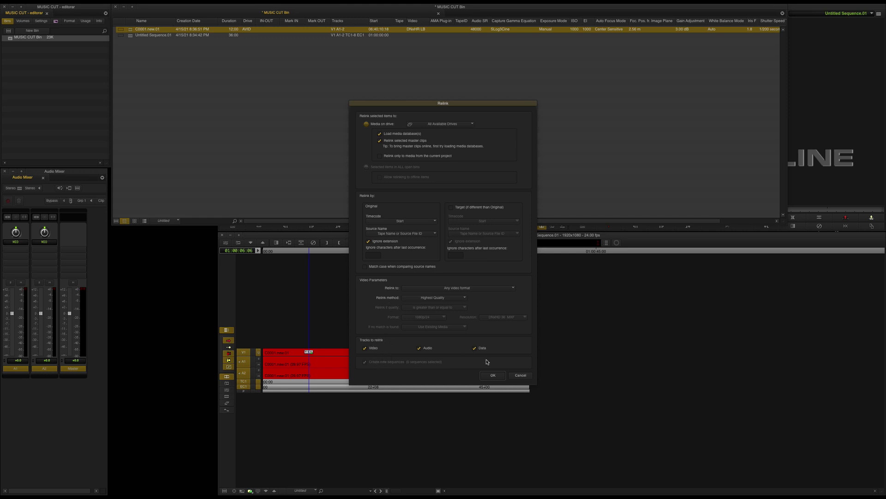
pyautogui.click(494, 377)
# Try to relink C0001.new.01 to media on the Backup drive only.
pyautogui.click(459, 125)
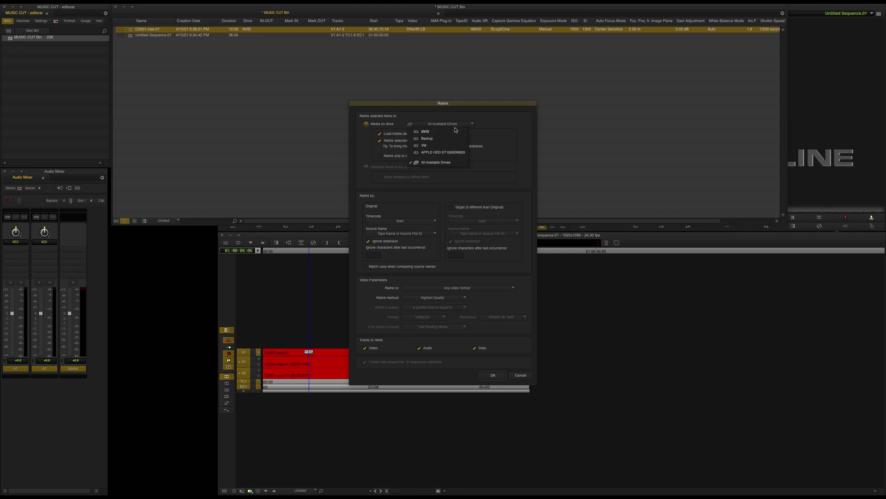
pyautogui.click(434, 138)
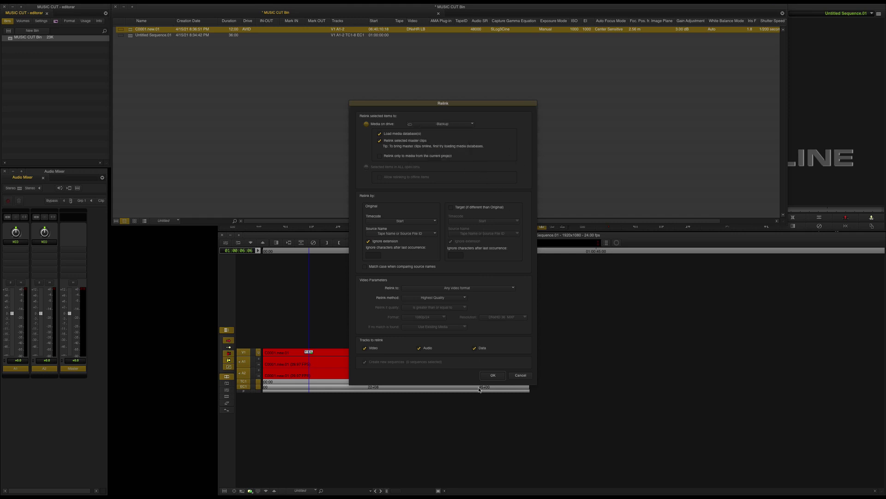
pyautogui.click(492, 375)
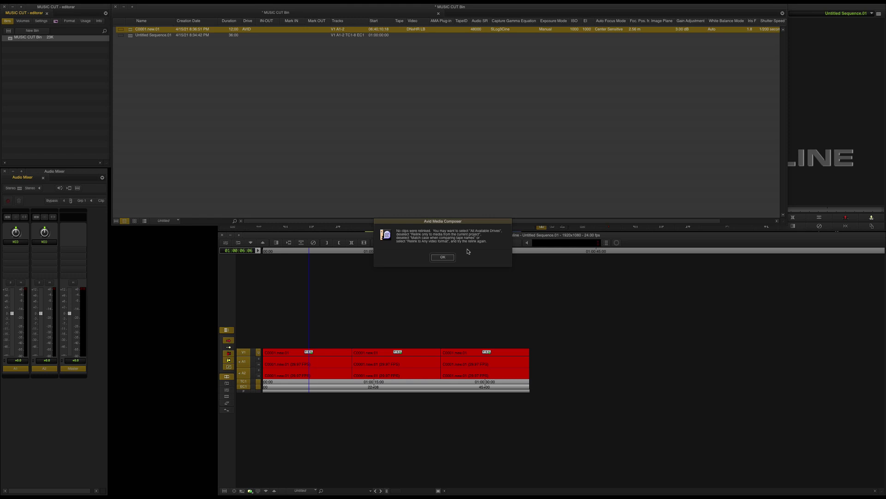
pyautogui.click(444, 257)
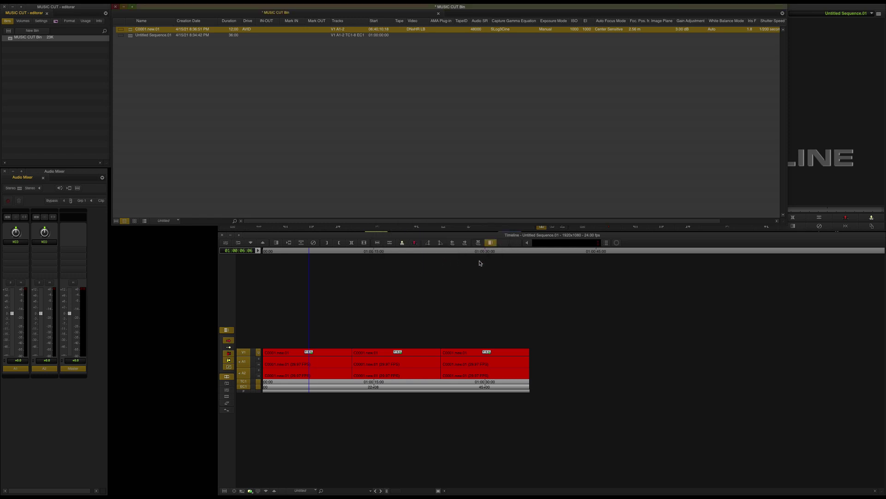
# Relink C0001.new.01 to media on all available drives and check the clip's entry in the bin's script and text views.
pyautogui.rightClick(131, 30)
pyautogui.click(148, 118)
pyautogui.click(468, 125)
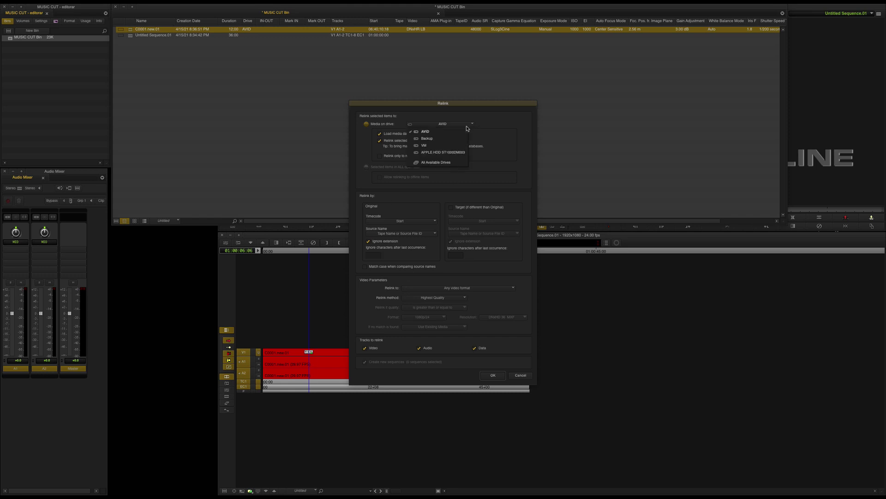
pyautogui.click(442, 162)
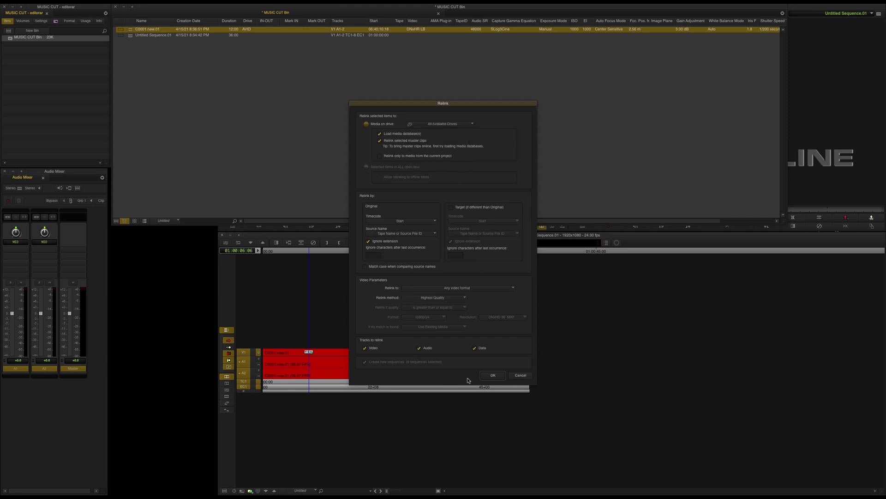
pyautogui.click(494, 376)
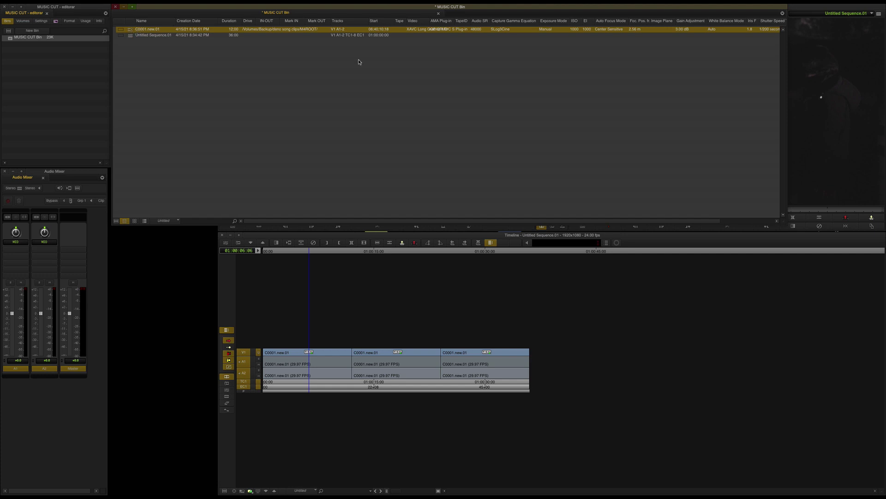
pyautogui.click(145, 221)
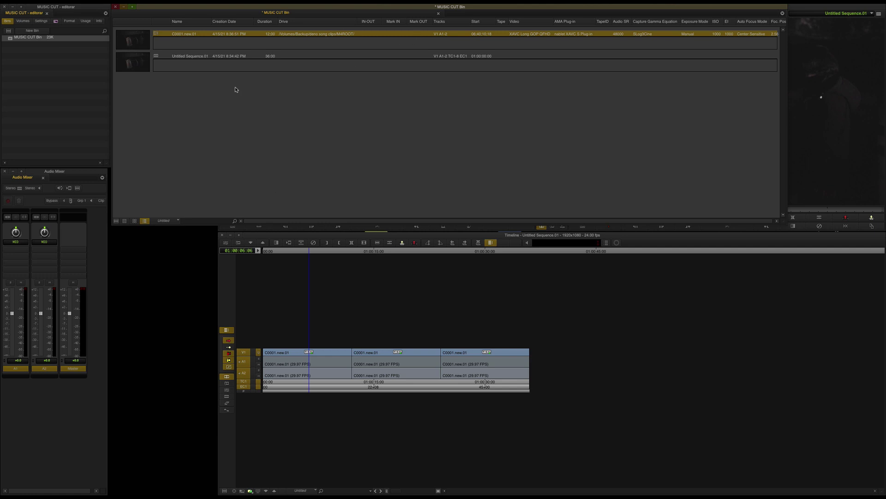
pyautogui.click(125, 221)
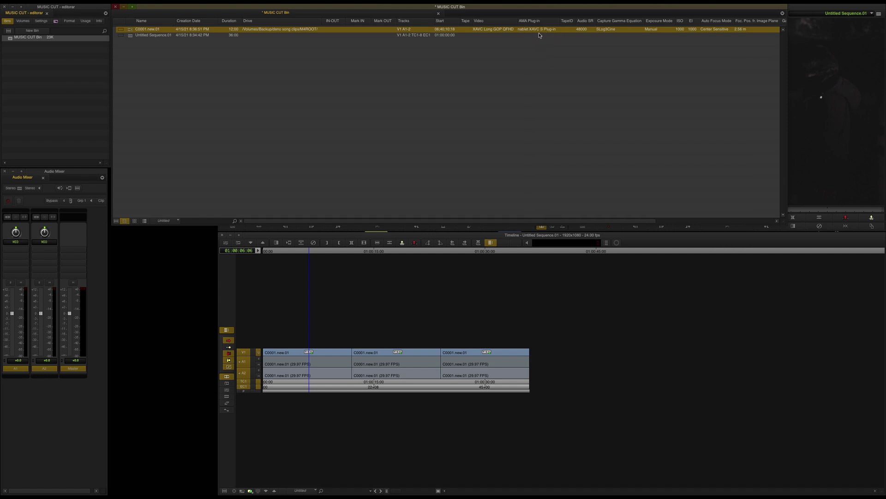
# Minimize the bin window and check the relinked picture at several points in the sequence, ending at 01:00:21:08.
pyautogui.click(123, 7)
pyautogui.click(388, 252)
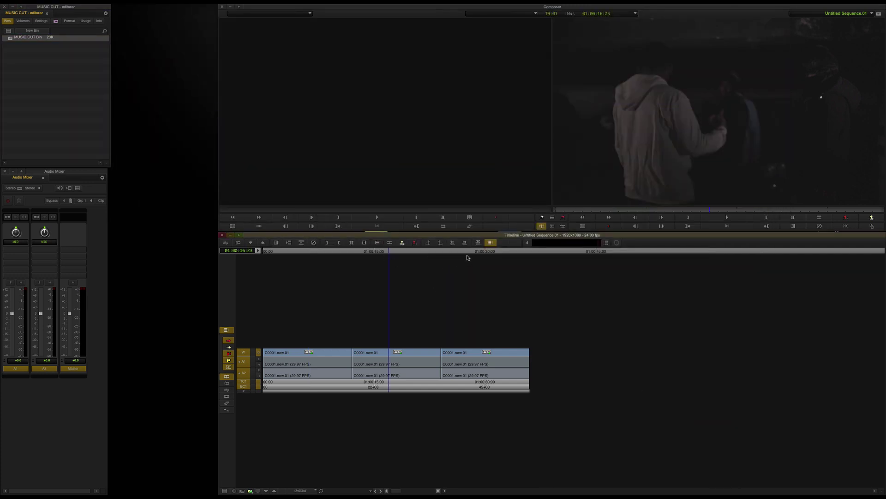
pyautogui.click(506, 256)
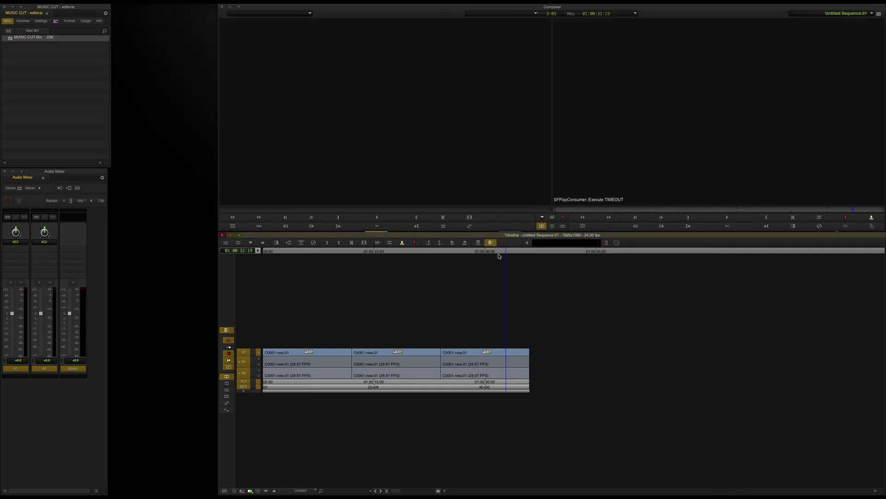
pyautogui.click(421, 255)
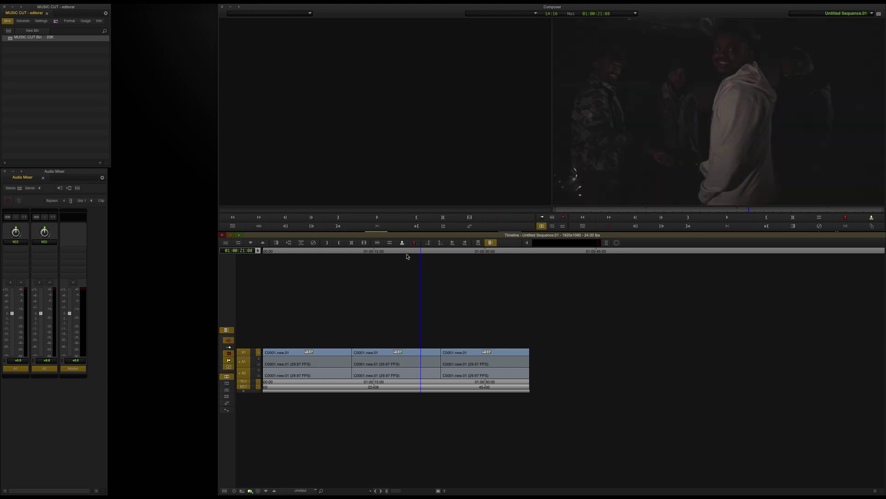
pyautogui.press('space')
# Set the project format's mask margins to the 2.39:1 preset.
pyautogui.click(69, 21)
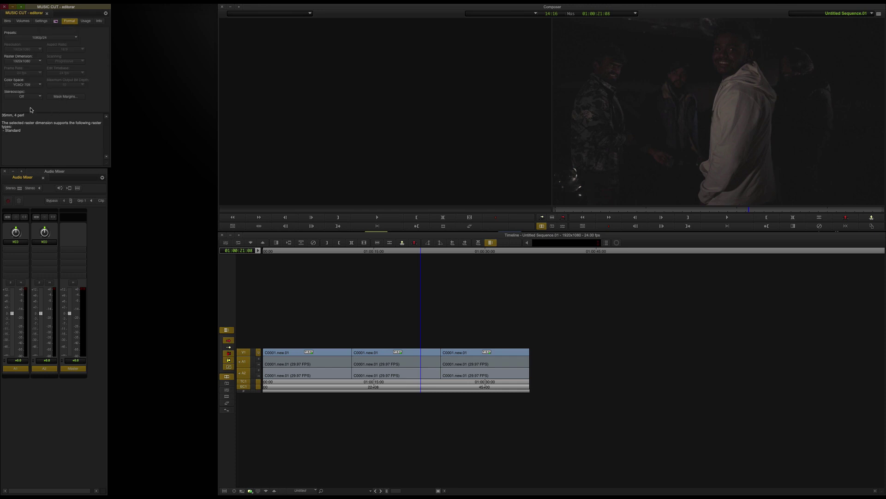
pyautogui.click(65, 97)
pyautogui.click(441, 214)
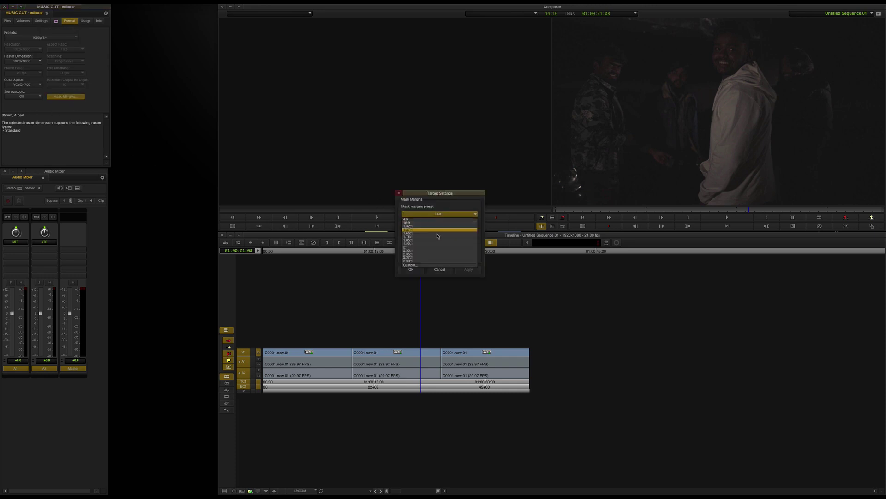
pyautogui.click(427, 261)
pyautogui.click(479, 273)
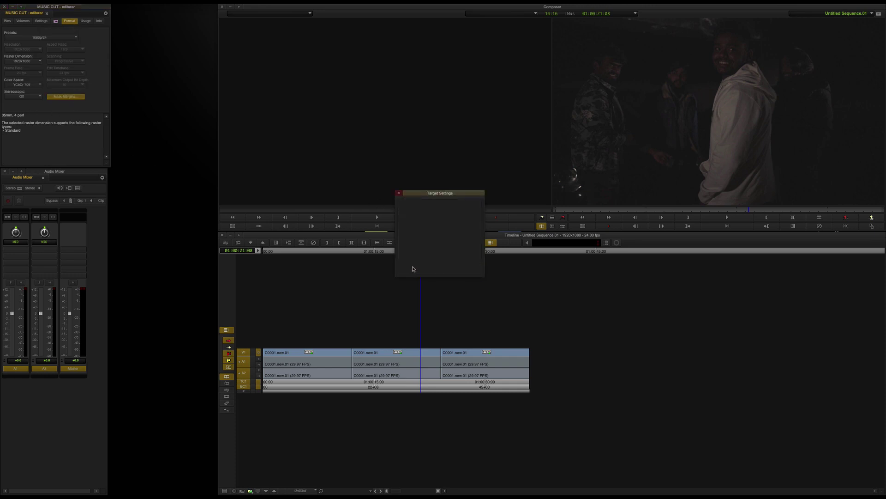
pyautogui.click(411, 270)
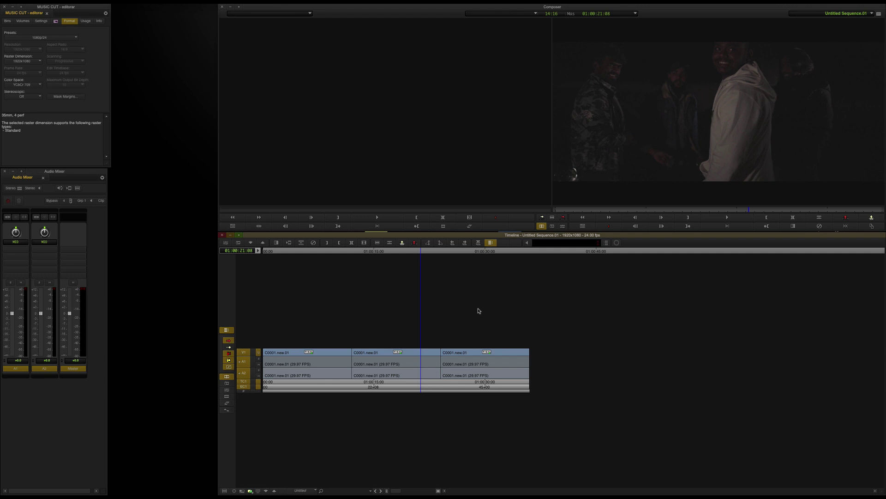
pyautogui.click(53, 9)
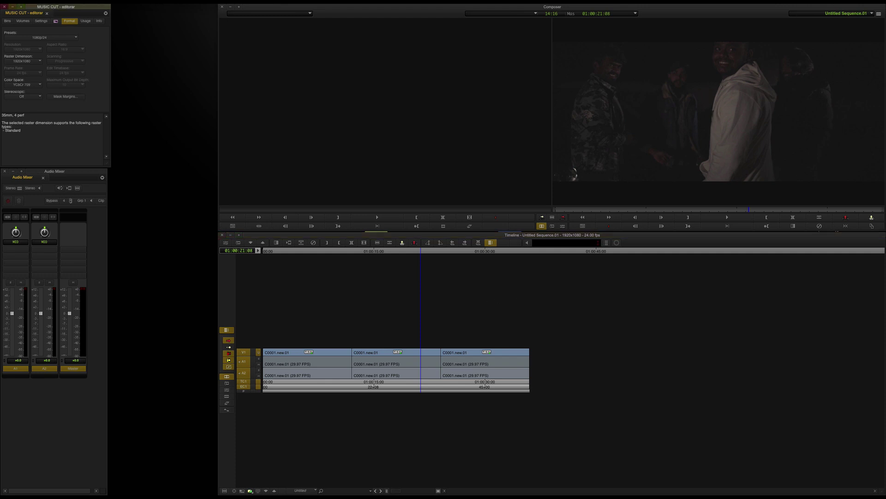
pyautogui.click(83, 1)
pyautogui.click(96, 105)
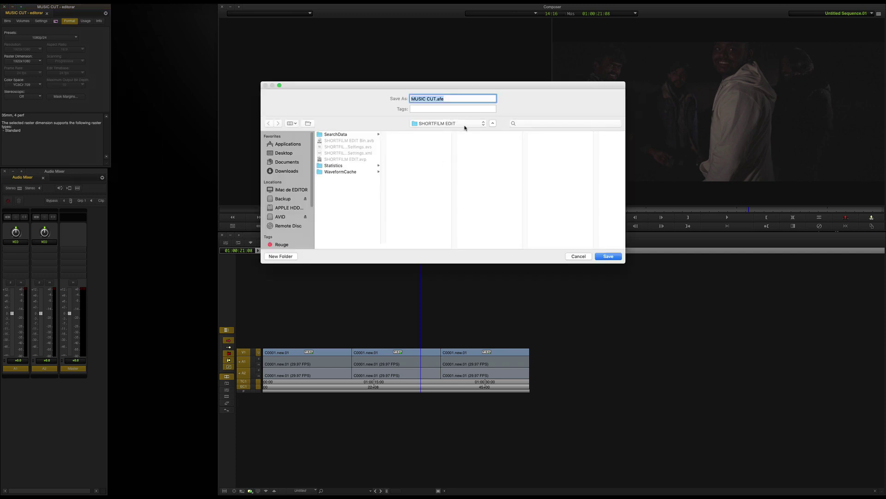
pyautogui.click(493, 124)
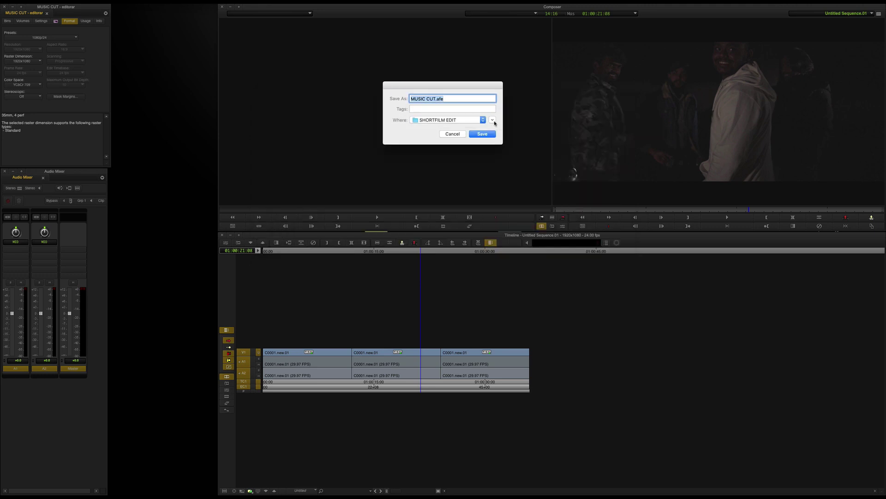
pyautogui.click(493, 123)
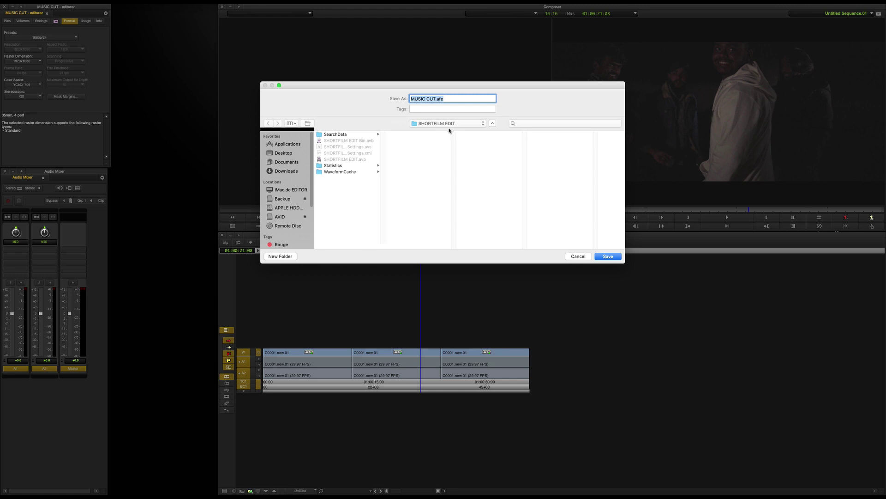
pyautogui.click(478, 123)
pyautogui.click(569, 205)
pyautogui.click(578, 255)
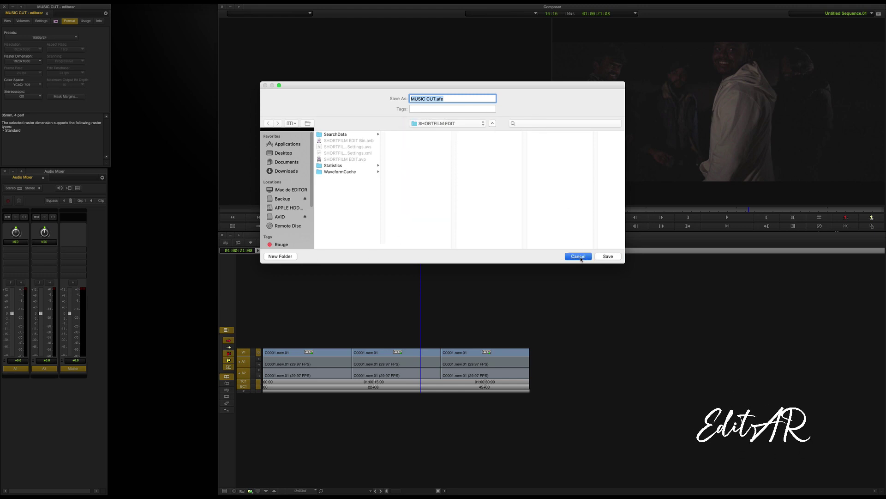
pyautogui.click(83, 1)
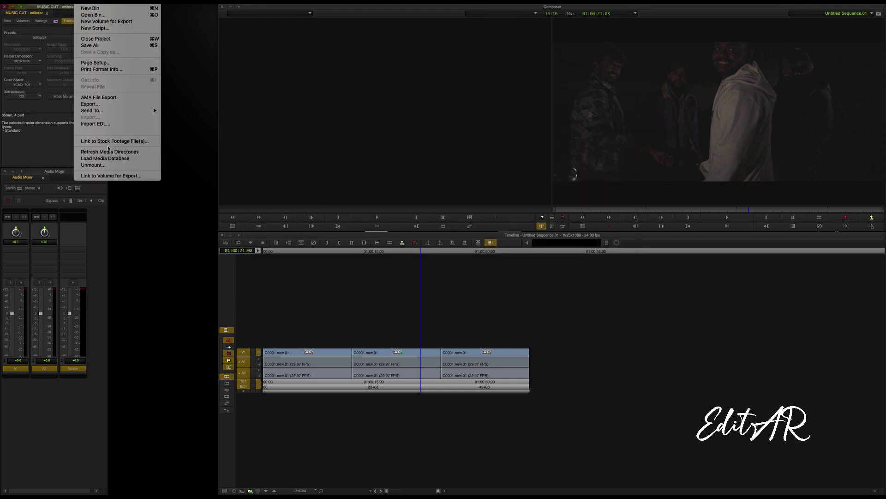
pyautogui.click(223, 234)
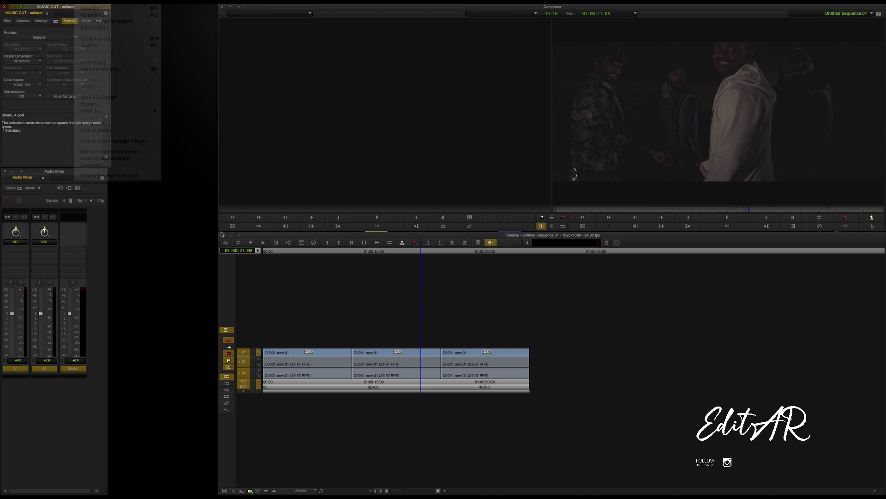
# Open MUSIC CUT Bin, select Untitled Sequence.01, and start exporting it.
pyautogui.click(7, 20)
pyautogui.click(61, 42)
pyautogui.click(130, 36)
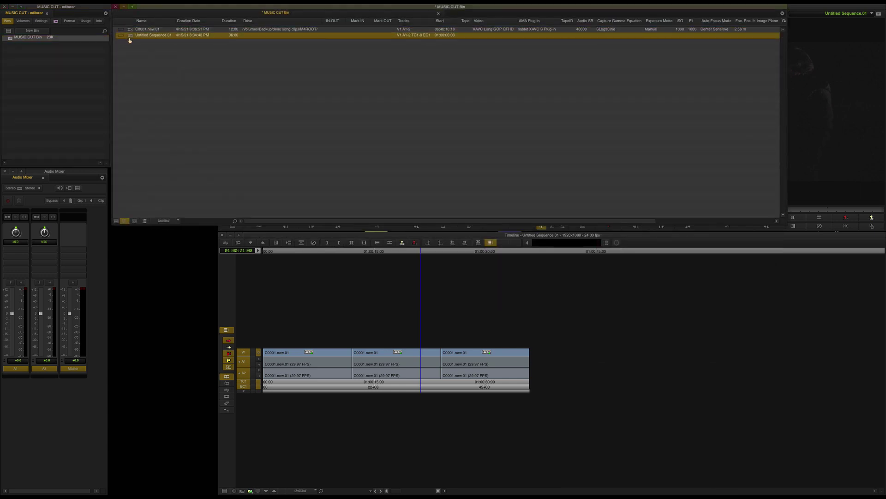
pyautogui.click(82, 2)
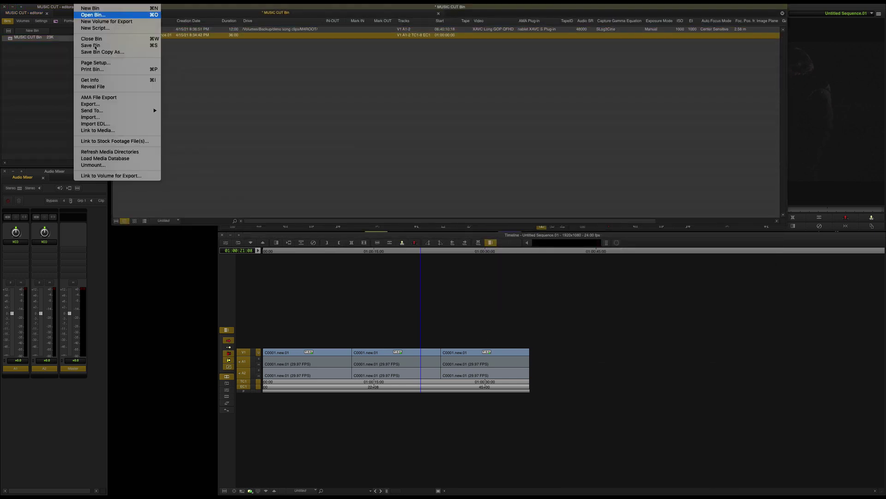
pyautogui.click(195, 130)
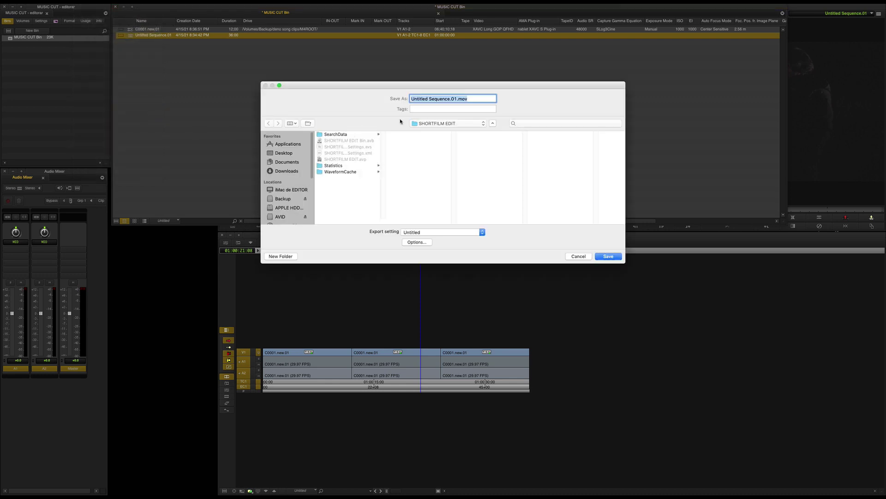
# In the QuickTime Movie export settings, turn off Use Marks, accept the H.264 and AAC format options, and save the settings.
pyautogui.click(423, 242)
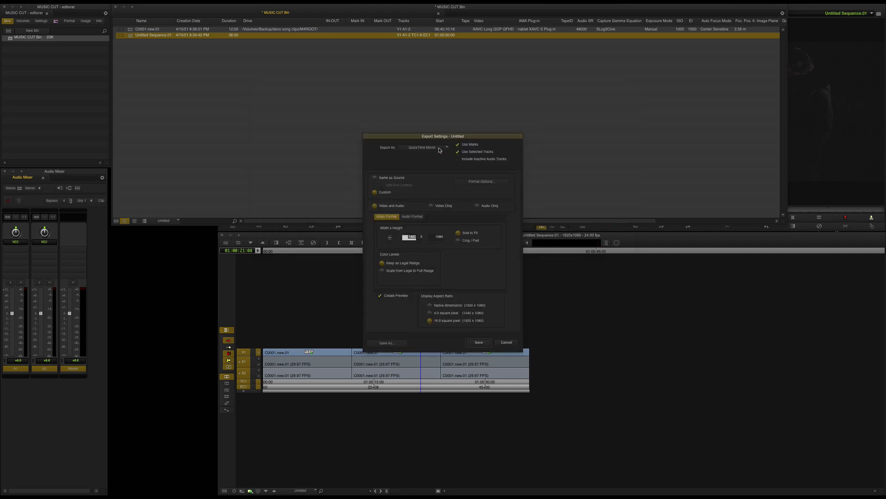
pyautogui.click(459, 145)
pyautogui.click(488, 183)
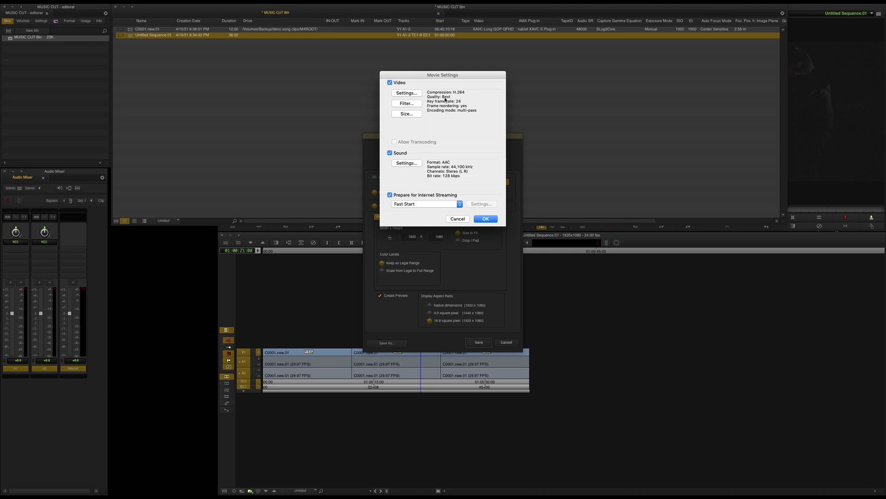
pyautogui.click(486, 219)
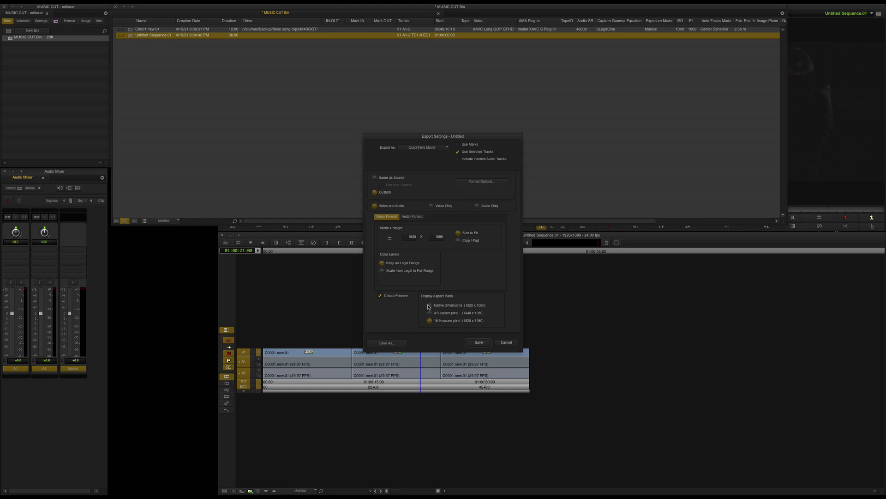
pyautogui.click(479, 342)
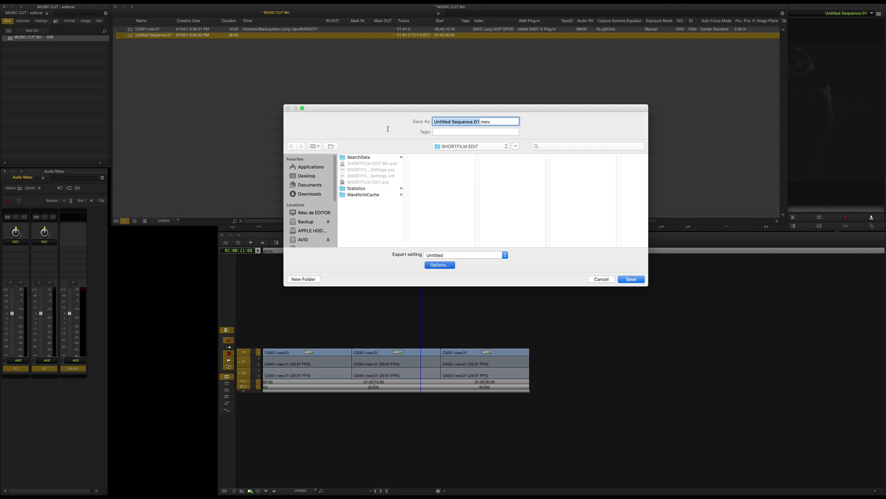
# Name the export file music video out.mov and save it to the Desktop.
pyautogui.write('music')
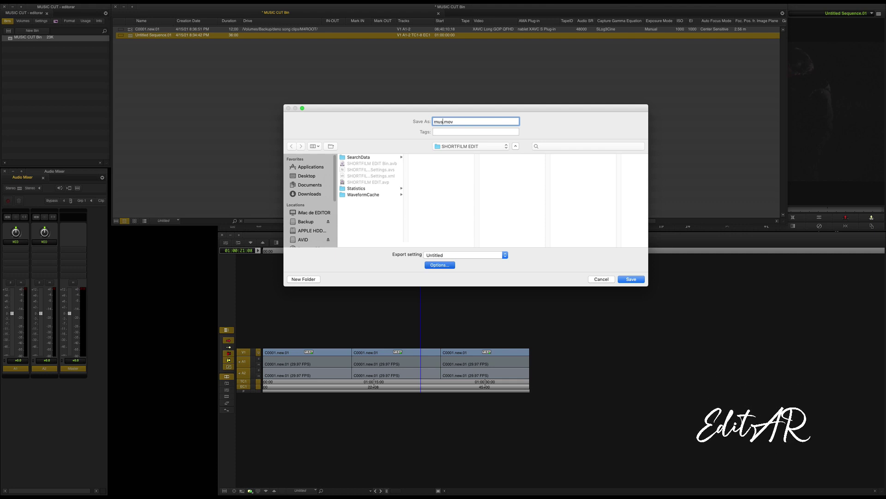
pyautogui.write(' video')
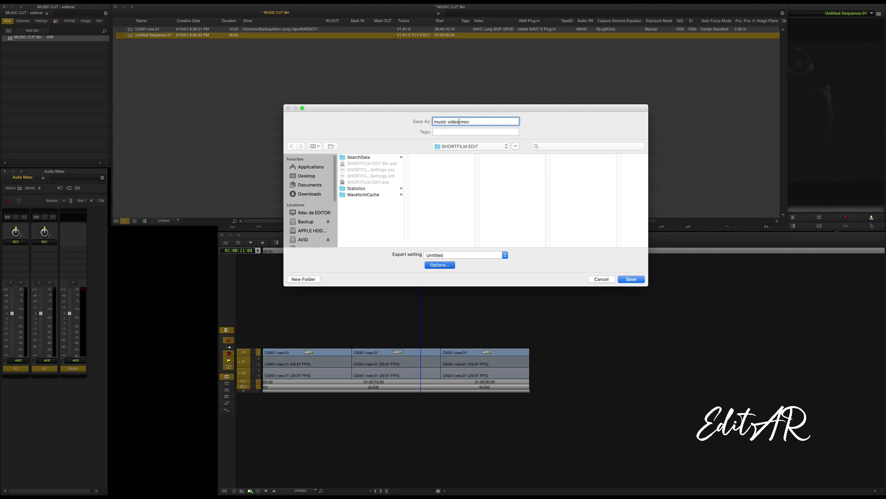
pyautogui.write(' out')
pyautogui.click(308, 176)
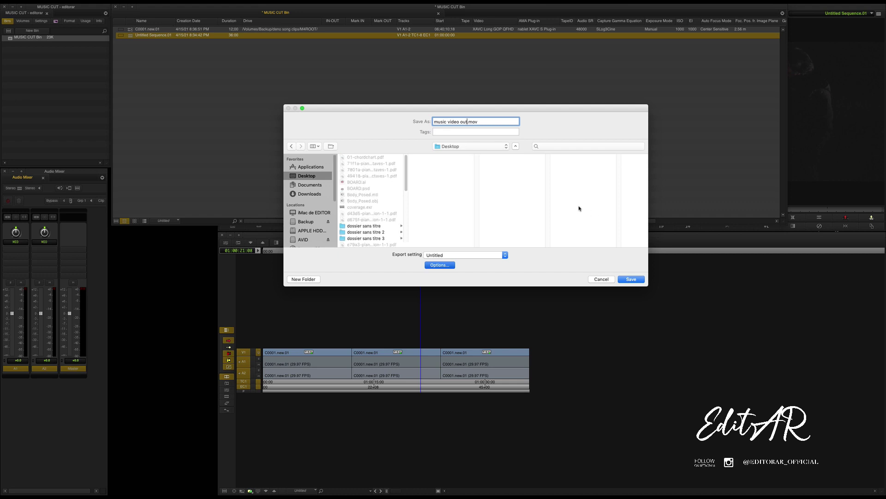
pyautogui.click(631, 278)
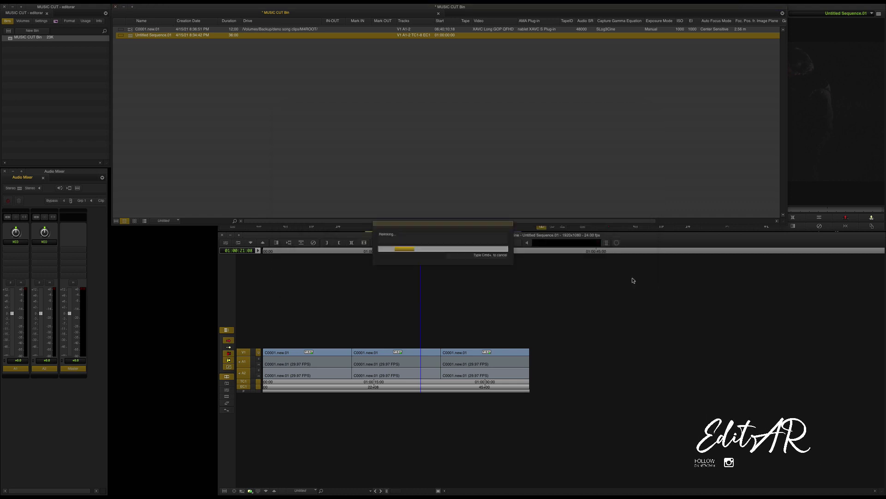